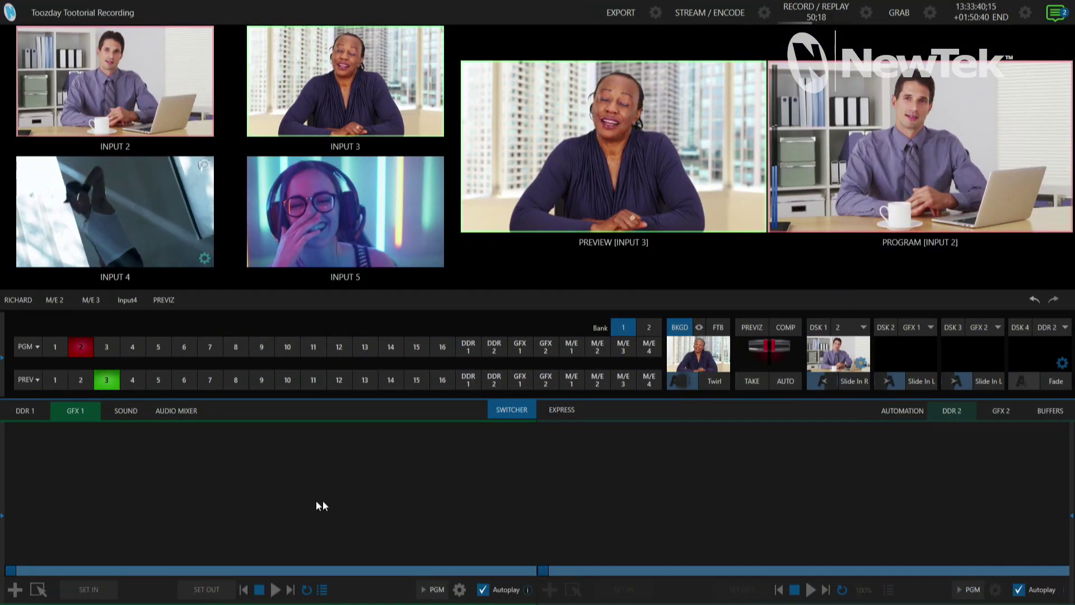
Load the High Tech 005 lower-third template into the GFX 1 playlist from the Media Browser.
{"action": "left_click", "coordinate": [139, 479]}
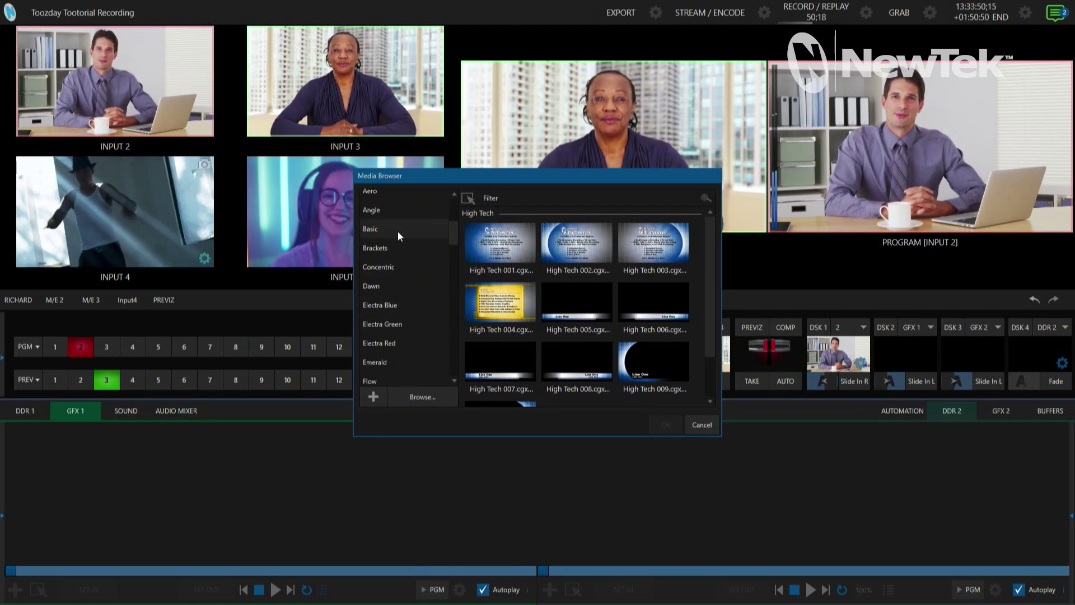
{"action": "left_click", "coordinate": [584, 311]}
{"action": "left_click", "coordinate": [663, 425]}
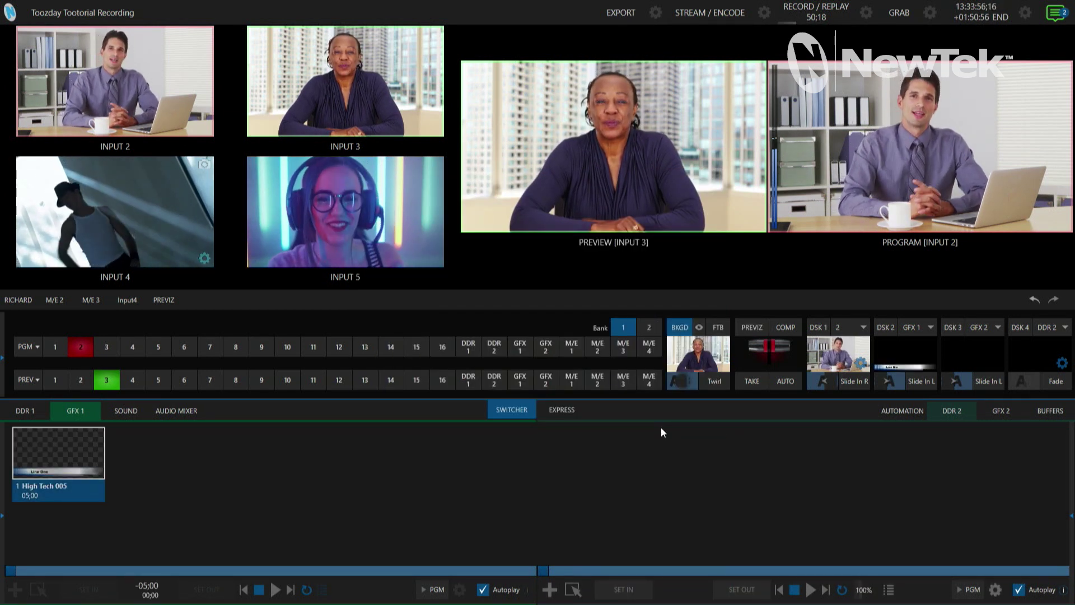
Take the GFX 1 lower third on air with DSK 2's Slide In L transition.
{"action": "left_click", "coordinate": [922, 380]}
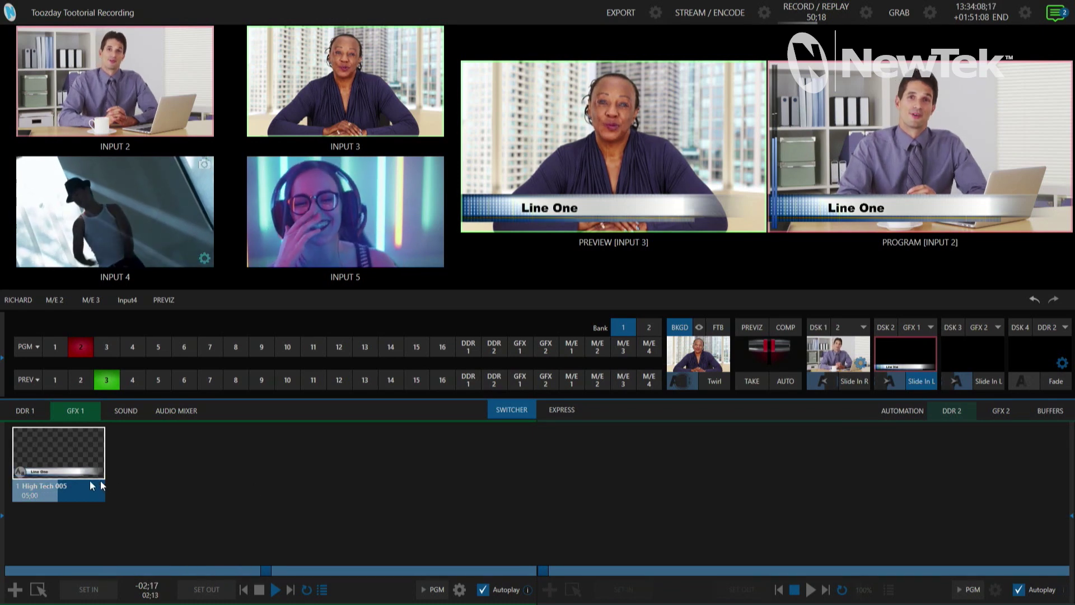
Change the Line One title text to 'Phoenix' at font size 80 in the title editor.
{"action": "left_click", "coordinate": [17, 475]}
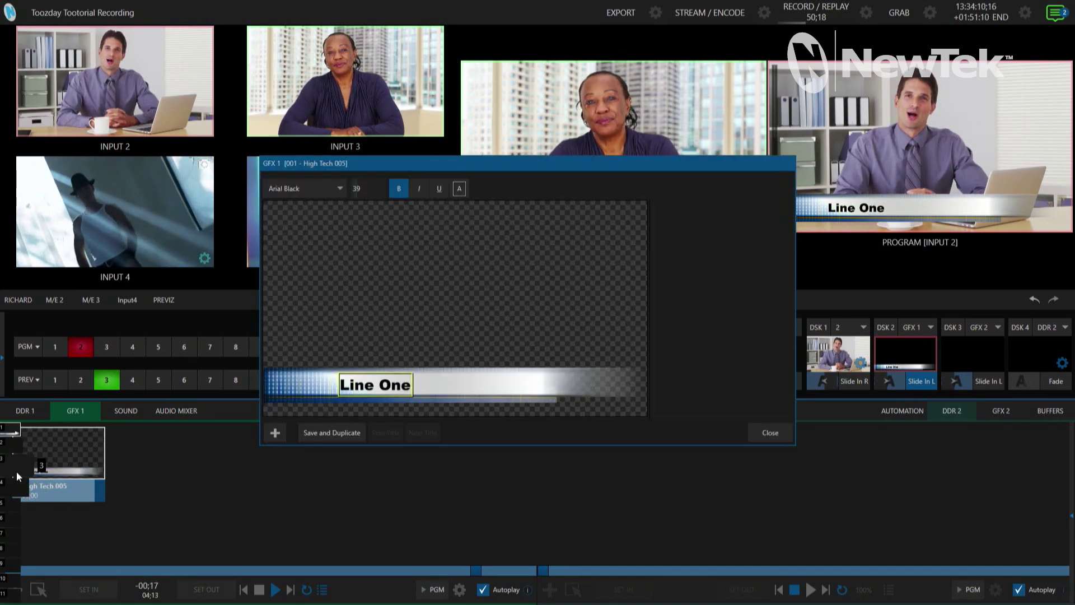
{"action": "left_click", "coordinate": [397, 386]}
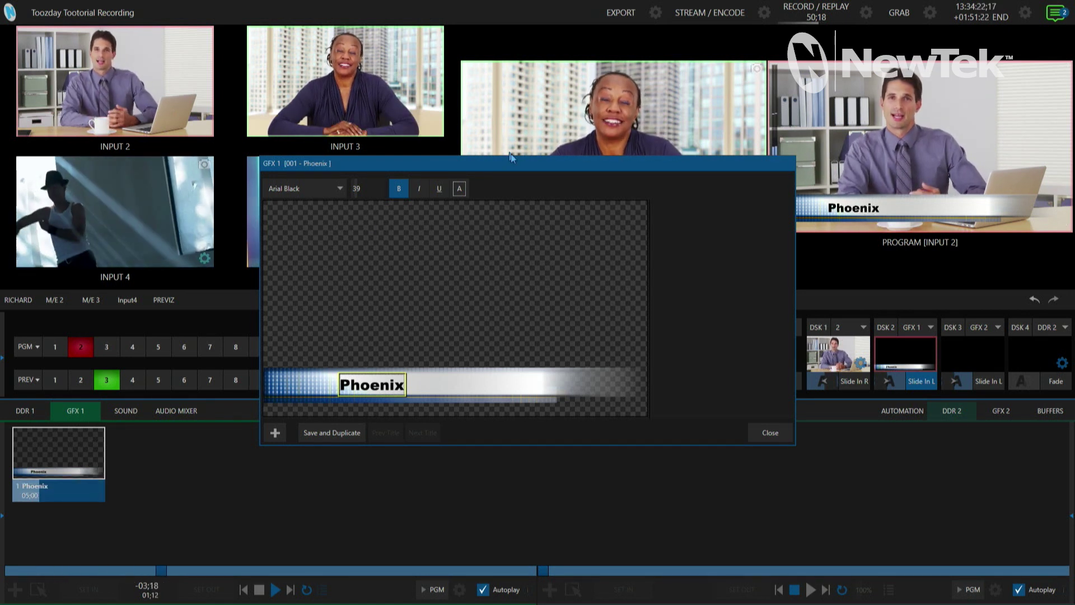
{"action": "left_click_drag", "start_coordinate": [510, 157], "coordinate": [480, 152]}
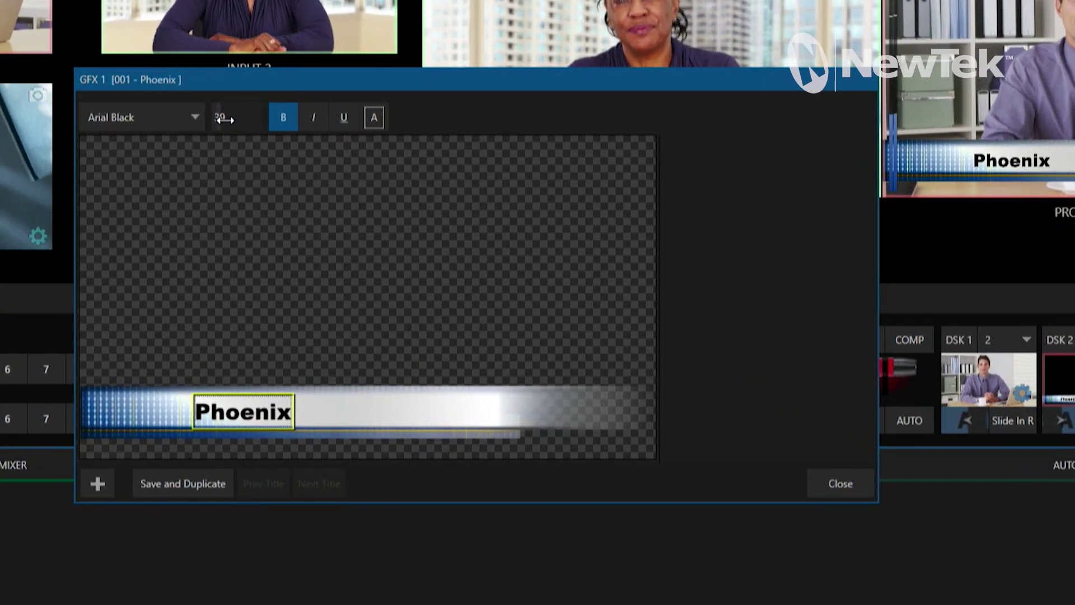
{"action": "left_click_drag", "start_coordinate": [229, 120], "coordinate": [230, 120]}
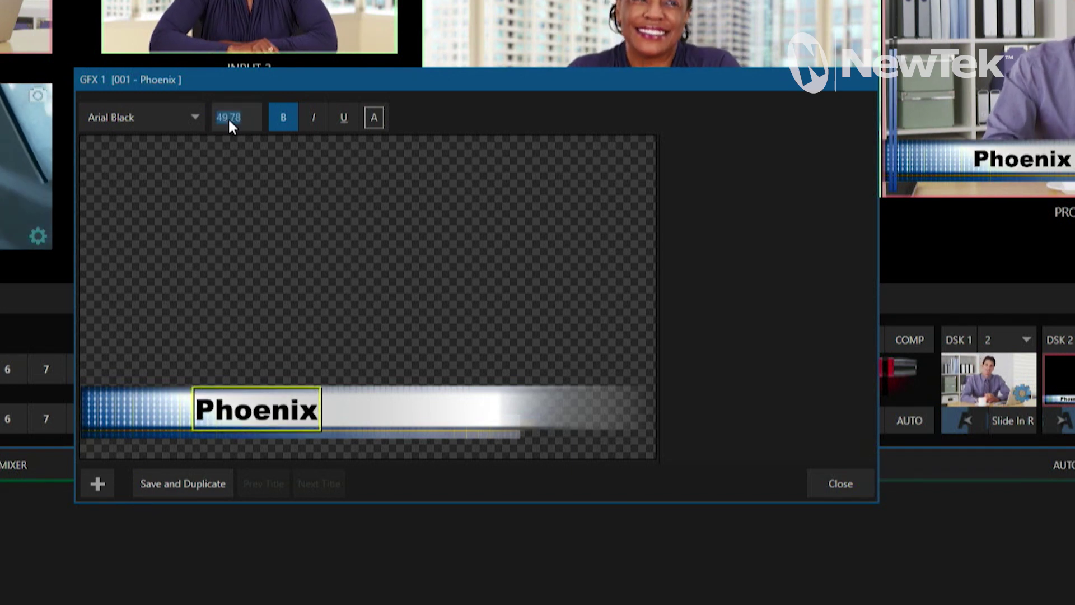
{"action": "type", "text": "80"}
{"action": "key", "text": "Return"}
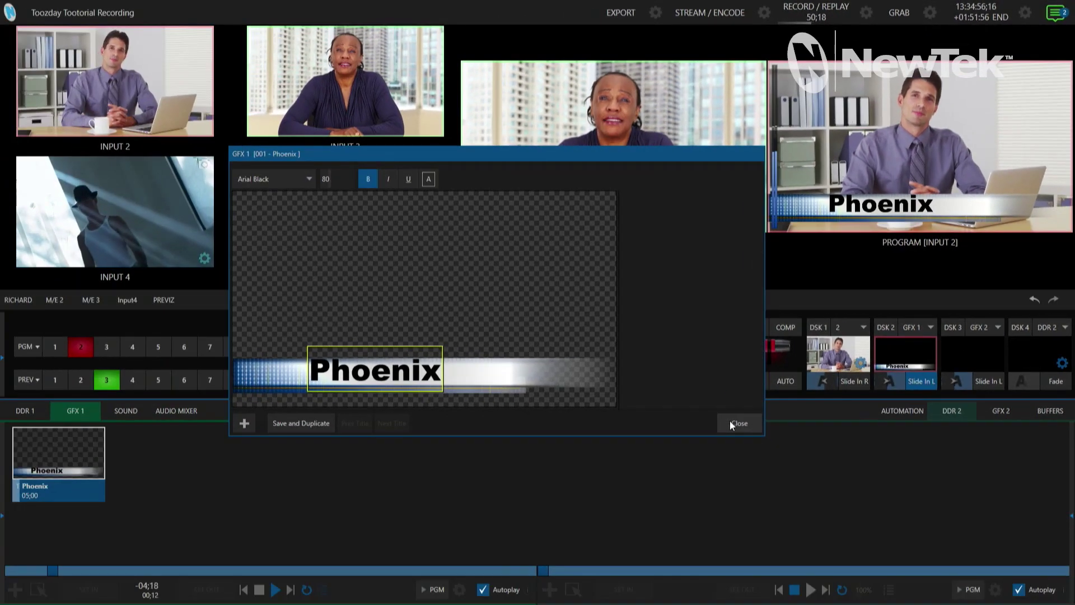
{"action": "left_click", "coordinate": [730, 421]}
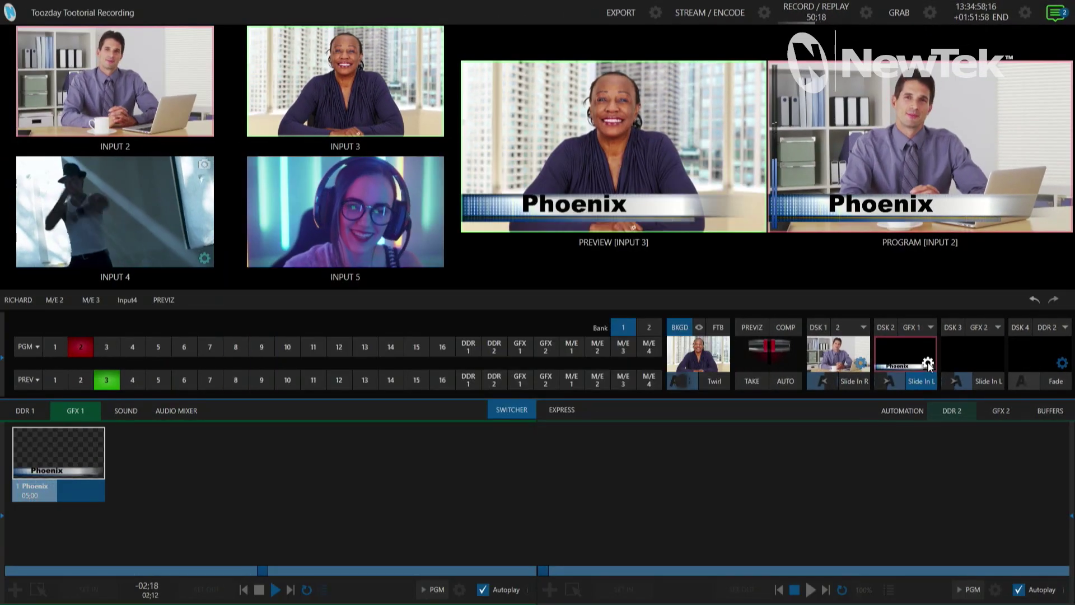
Trial-shift the DSK 2 overlay position, then reset it back to 0, 0.
{"action": "left_click", "coordinate": [928, 364]}
{"action": "left_click_drag", "start_coordinate": [753, 180], "coordinate": [536, 158]}
{"action": "left_click", "coordinate": [402, 211]}
{"action": "left_click_drag", "start_coordinate": [482, 238], "coordinate": [512, 226]}
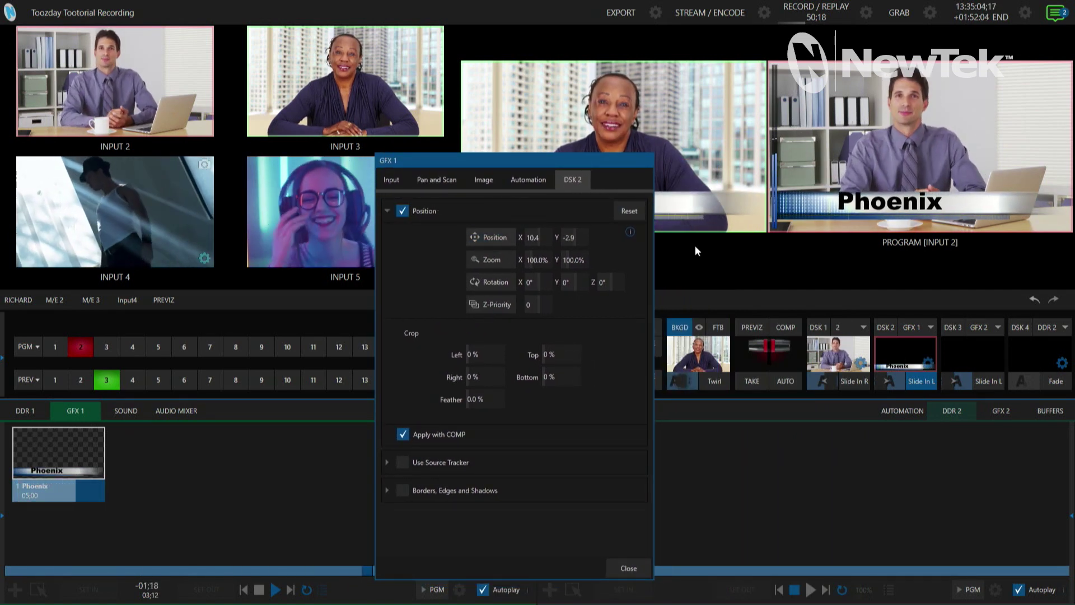
{"action": "left_click", "coordinate": [634, 212]}
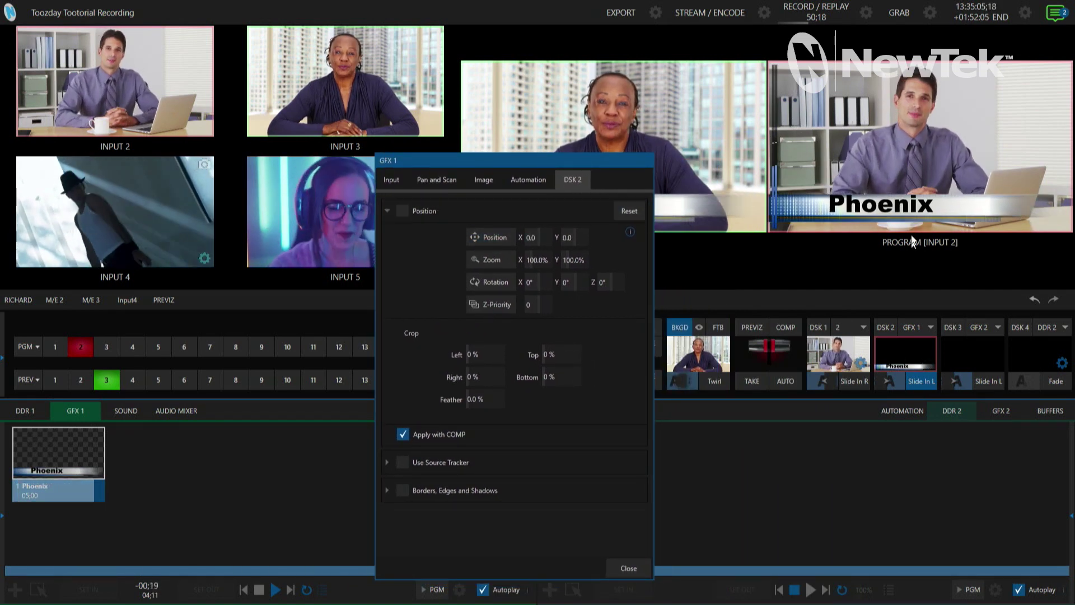
{"action": "left_click", "coordinate": [644, 568]}
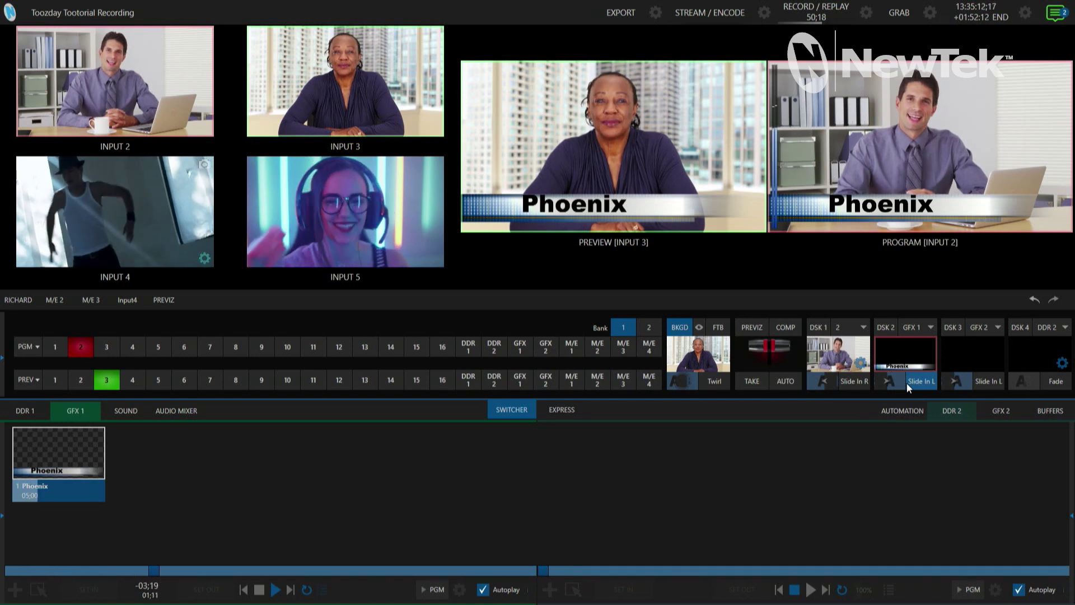
Nudge the Phoenix title down two small Alt+Down steps and apply it.
{"action": "left_click", "coordinate": [21, 474]}
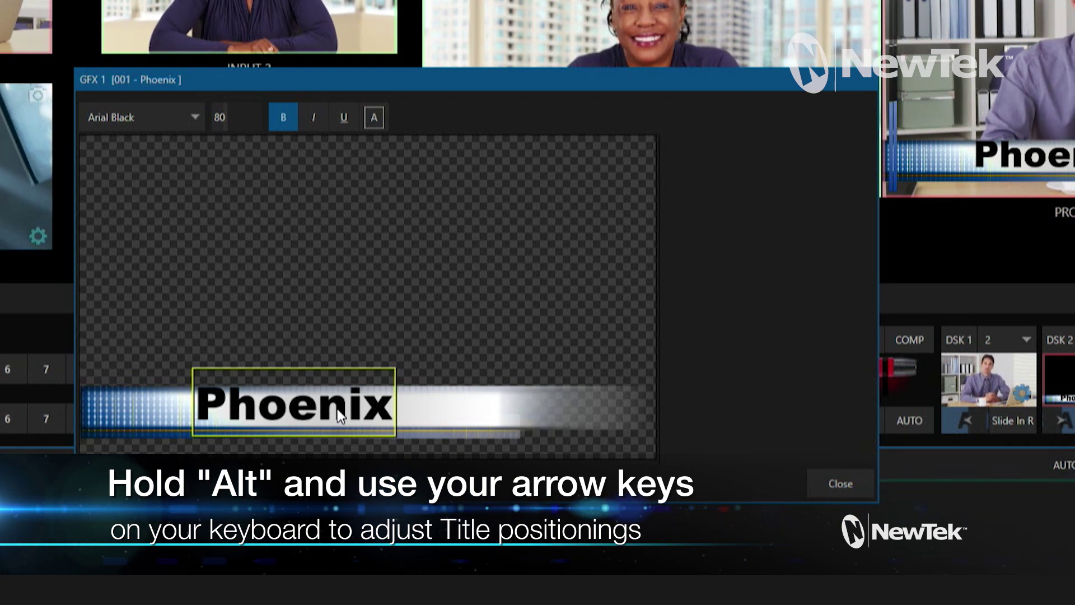
{"action": "key", "text": "alt+Down"}
{"action": "key", "text": "alt+Down"}
{"action": "key", "text": "alt+Down"}
{"action": "key", "text": "alt+Down"}
{"action": "key", "text": "alt+Down"}
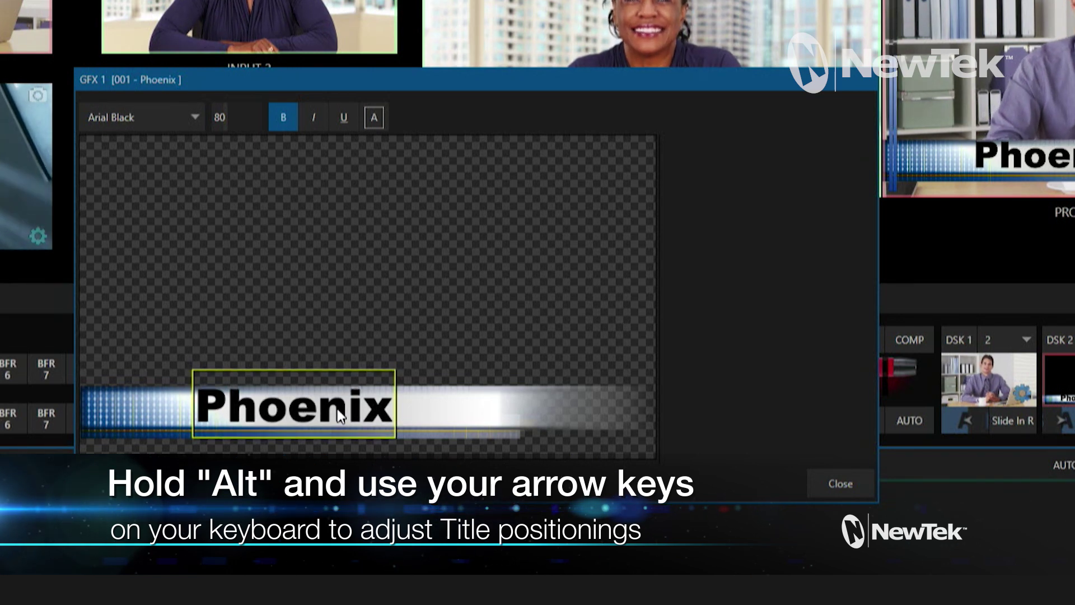
{"action": "key", "text": "alt+Down"}
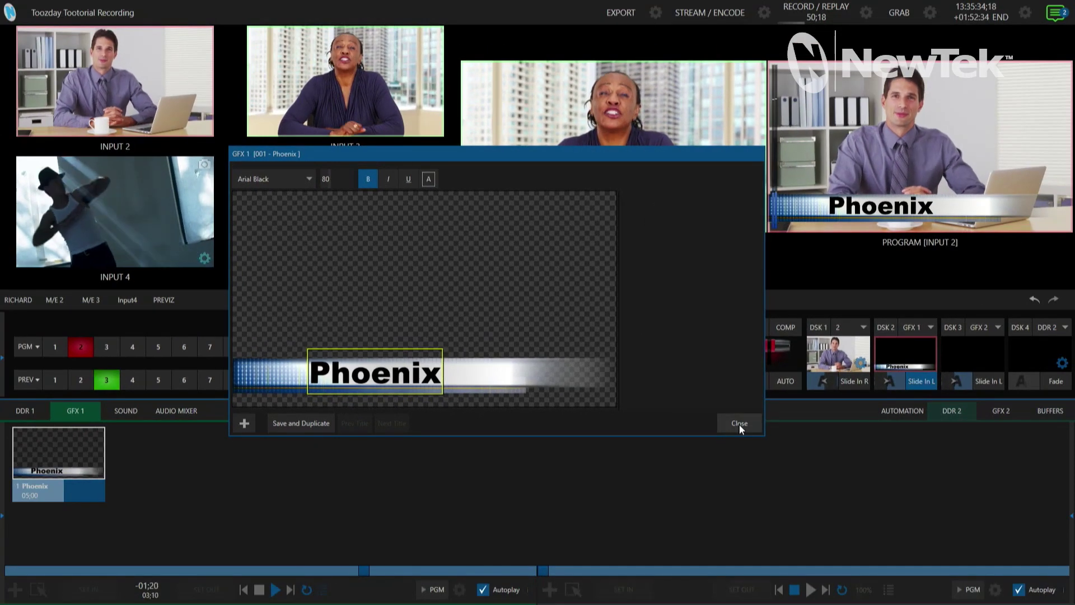
{"action": "left_click", "coordinate": [839, 483]}
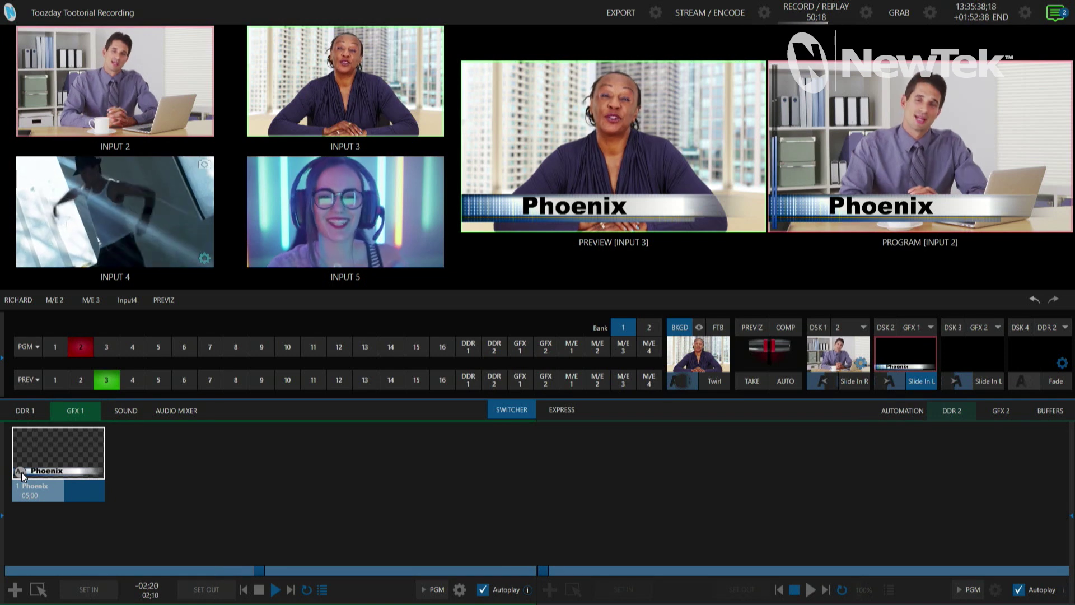
Reposition the Phoenix title in larger Alt+Shift steps: up, down twice, then left.
{"action": "left_click", "coordinate": [21, 472]}
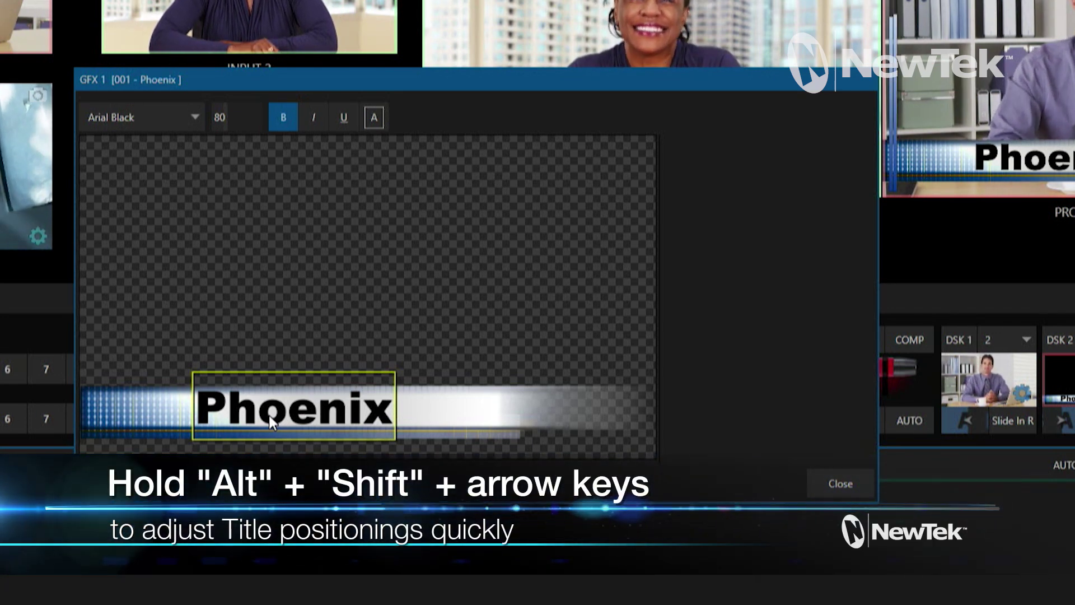
{"action": "key", "text": "alt+shift+Up"}
{"action": "key", "text": "alt+shift+Up"}
{"action": "key", "text": "alt+shift+Up"}
{"action": "key", "text": "alt+shift+Up"}
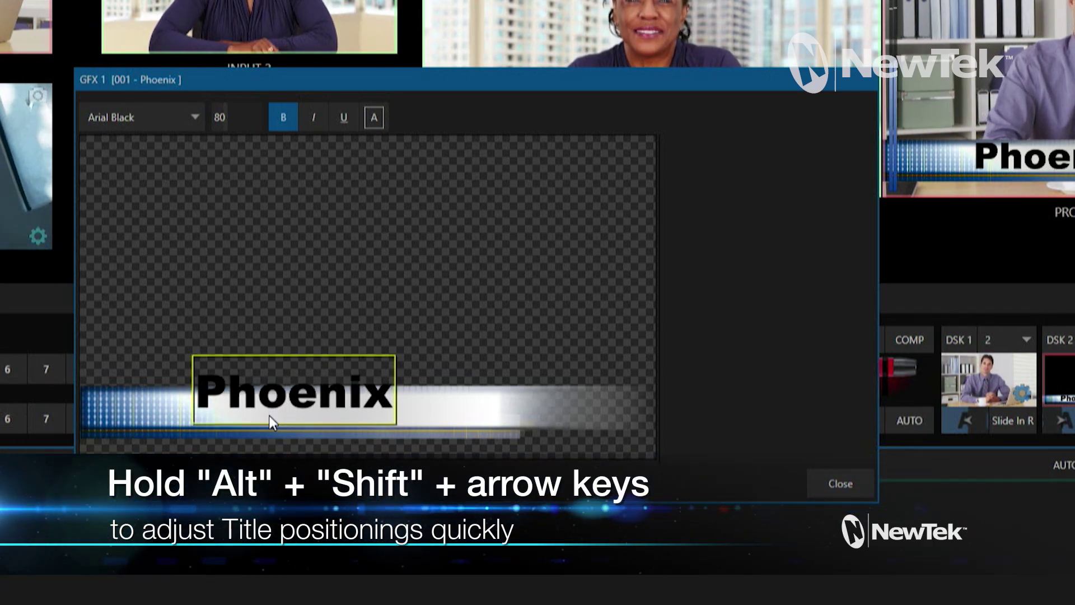
{"action": "key", "text": "alt+shift+Down"}
{"action": "key", "text": "alt+shift+Down"}
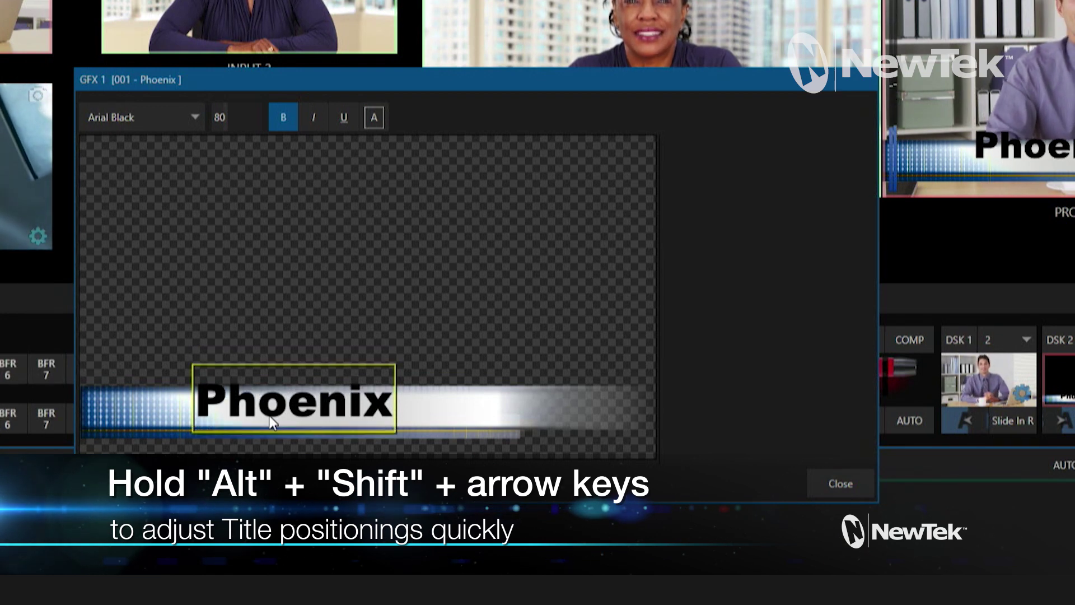
{"action": "key", "text": "alt+shift+Down"}
{"action": "key", "text": "alt+shift+Down"}
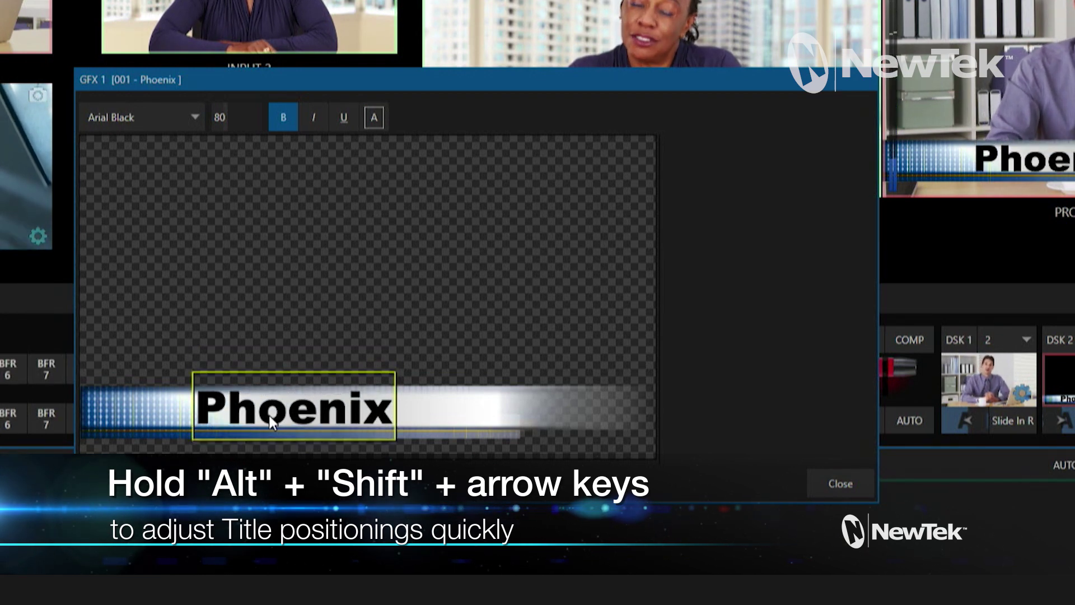
{"action": "key", "text": "alt+shift+Left"}
{"action": "key", "text": "alt+shift+Left"}
{"action": "key", "text": "alt+shift+Left"}
{"action": "key", "text": "alt+shift+Left"}
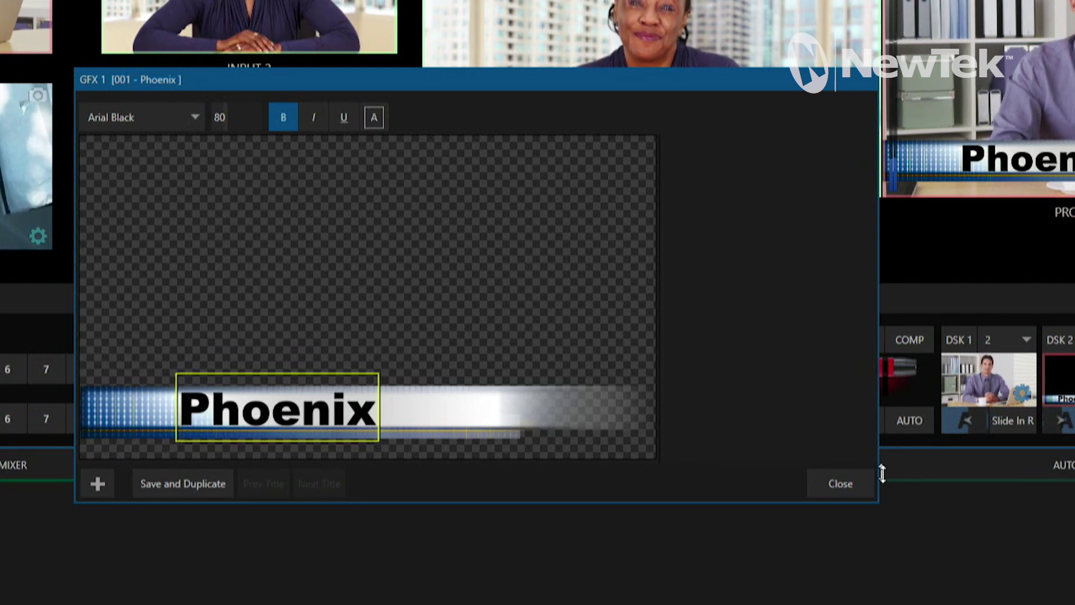
{"action": "left_click", "coordinate": [841, 482]}
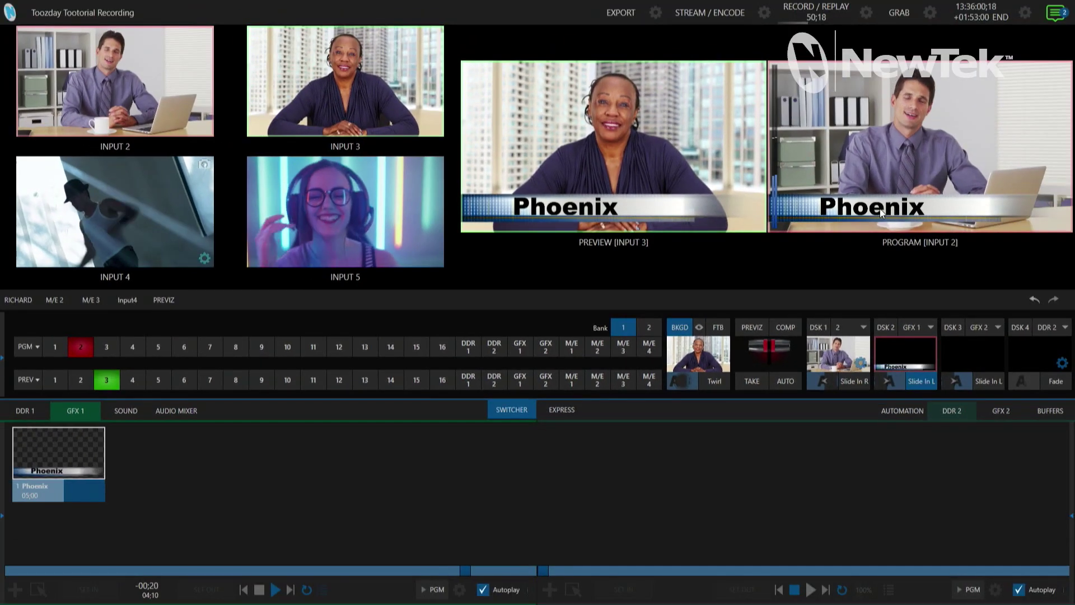